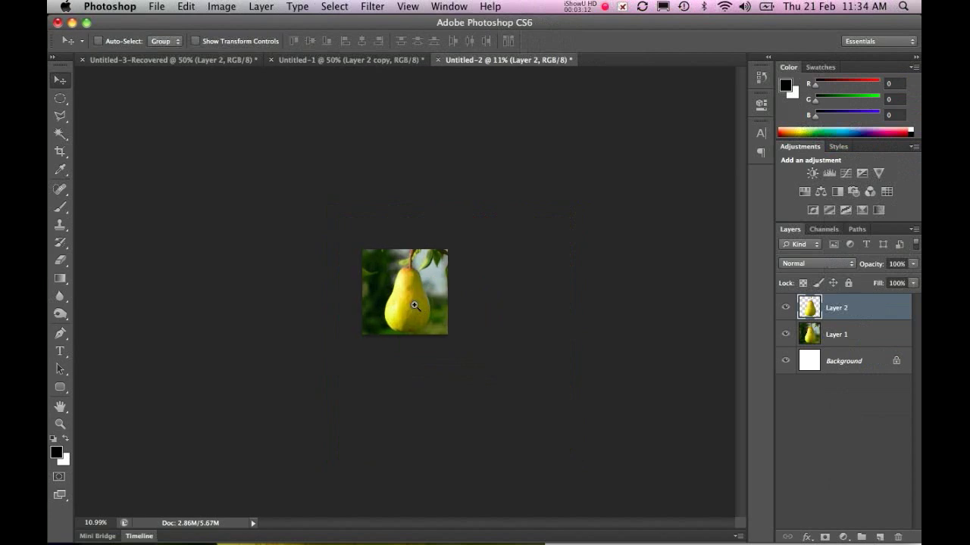
Hide Layer 1 and load the pear outline of Layer 2 as a selection.
{"action": "left_click", "coordinate": [785, 334]}
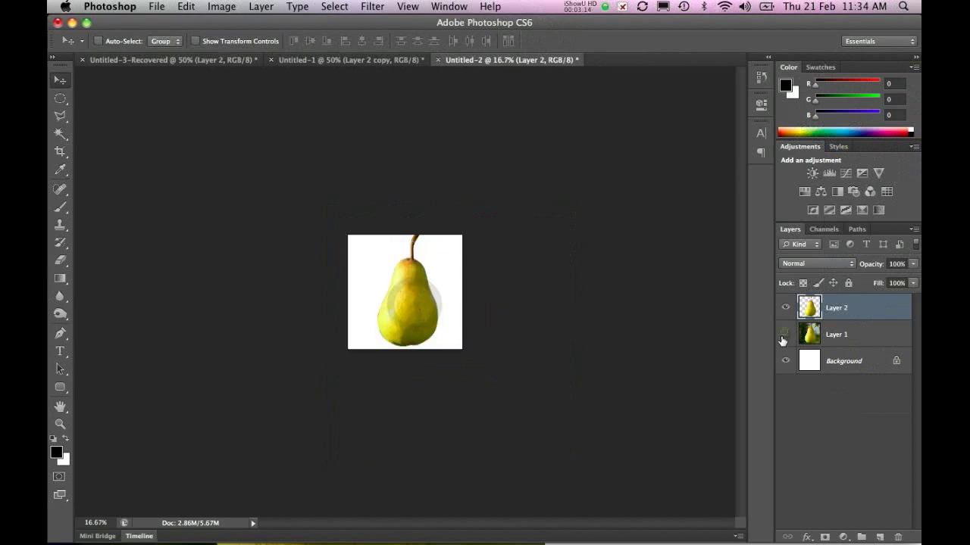
{"action": "left_click_drag", "start_coordinate": [387, 320], "coordinate": [413, 313]}
{"action": "left_click", "coordinate": [414, 313]}
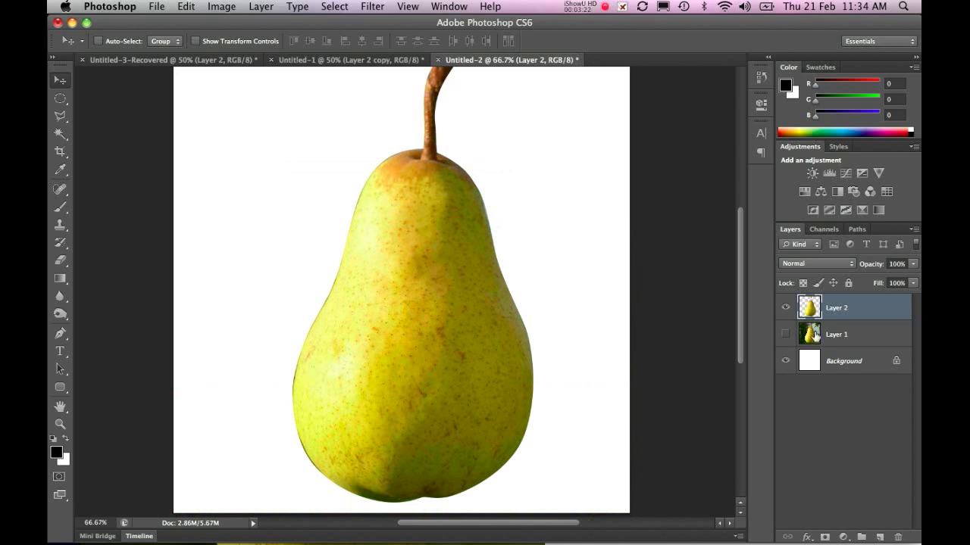
{"action": "left_click", "coordinate": [817, 311], "text": "super"}
{"action": "key", "text": "super+d"}
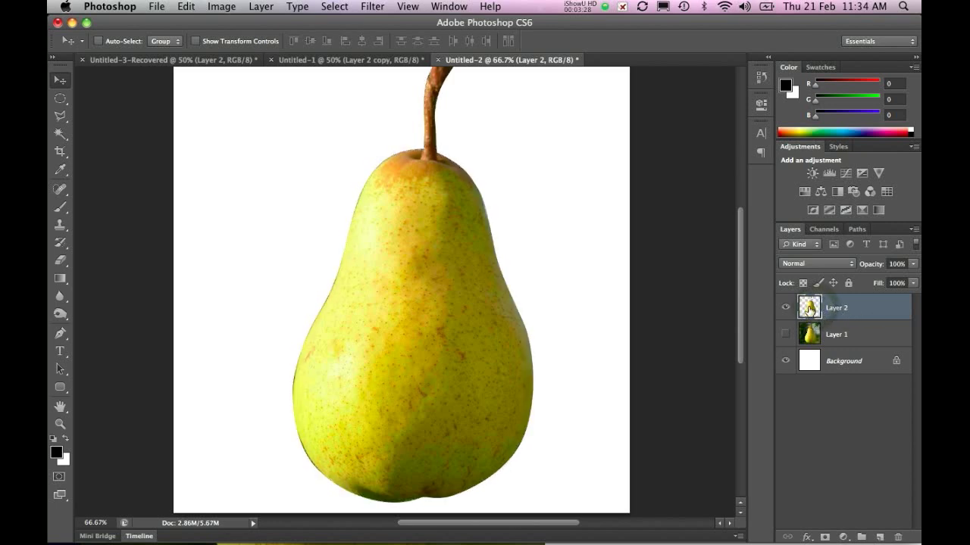
{"action": "left_click", "coordinate": [809, 311], "text": "super"}
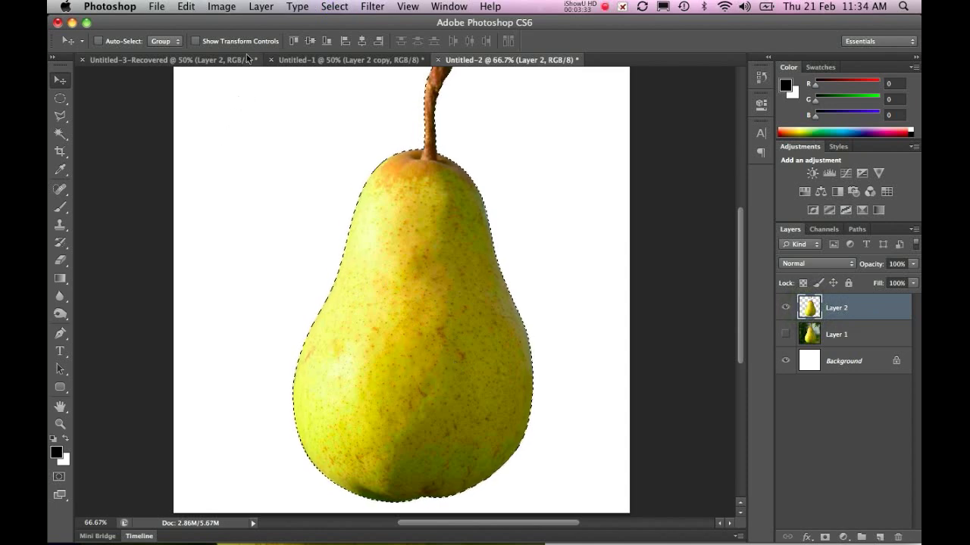
Invert the pear selection and feather it with a radius of 3 pixels.
{"action": "left_click", "coordinate": [335, 7]}
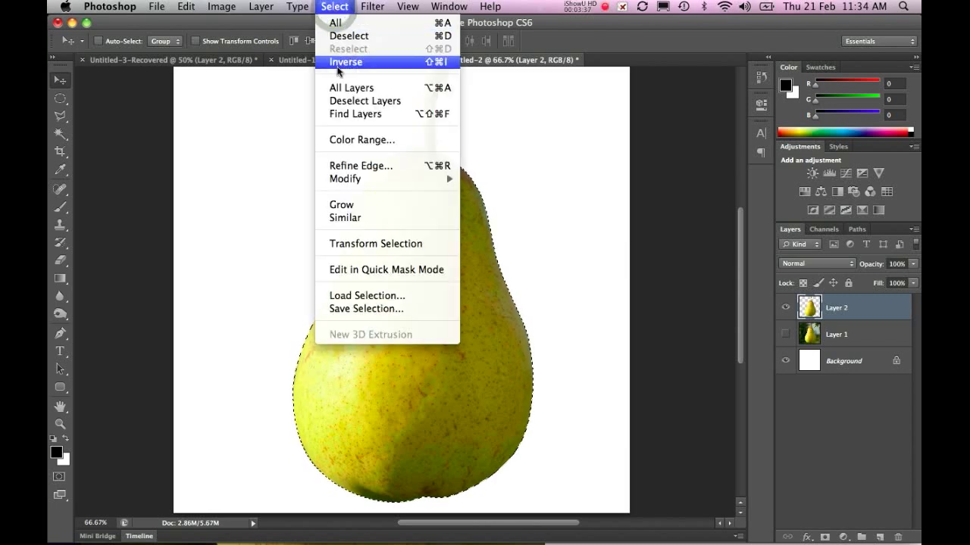
{"action": "left_click", "coordinate": [338, 63]}
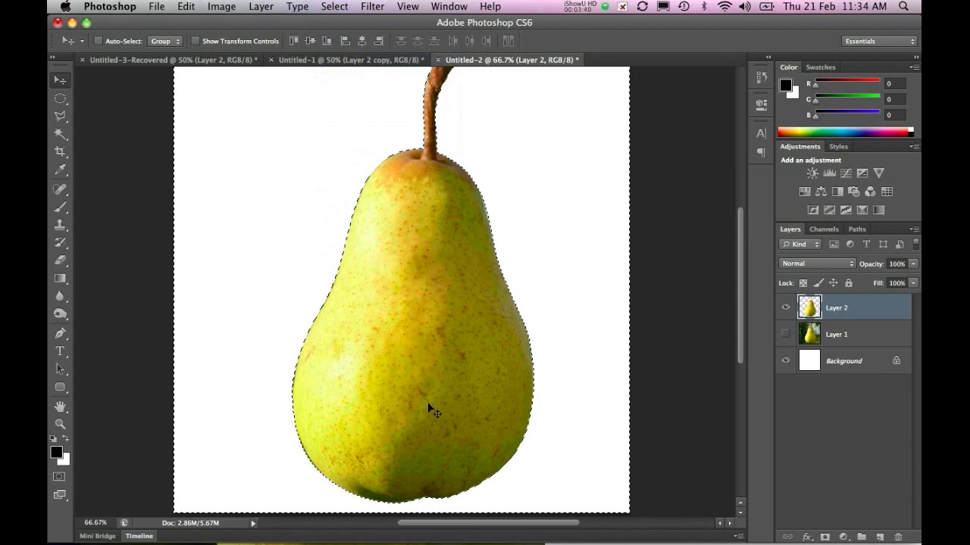
{"action": "left_click", "coordinate": [334, 7]}
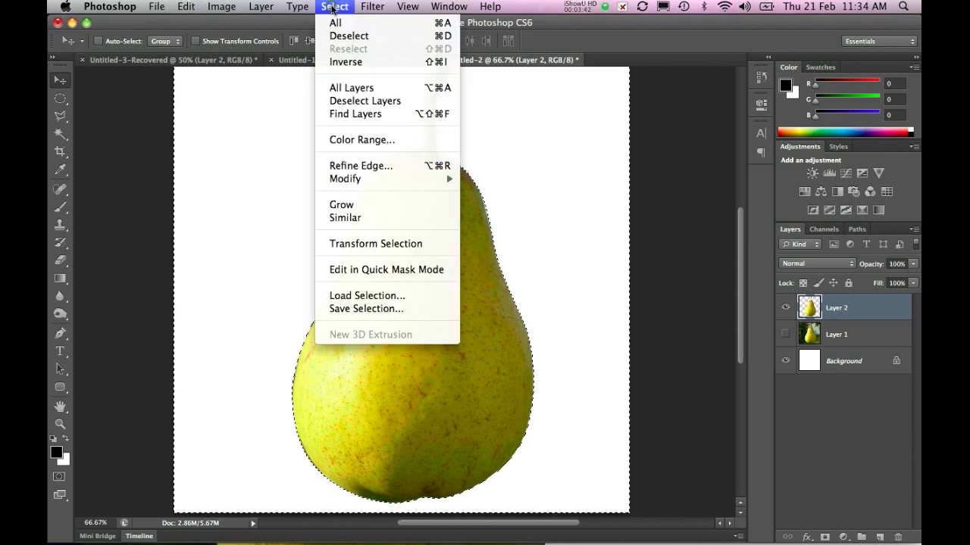
{"action": "mouse_move", "coordinate": [356, 184]}
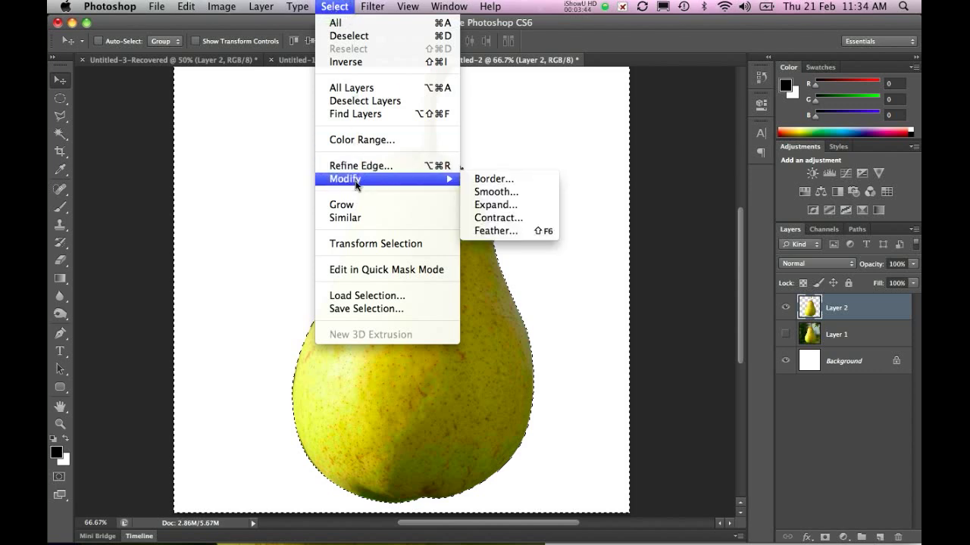
{"action": "left_click", "coordinate": [491, 231]}
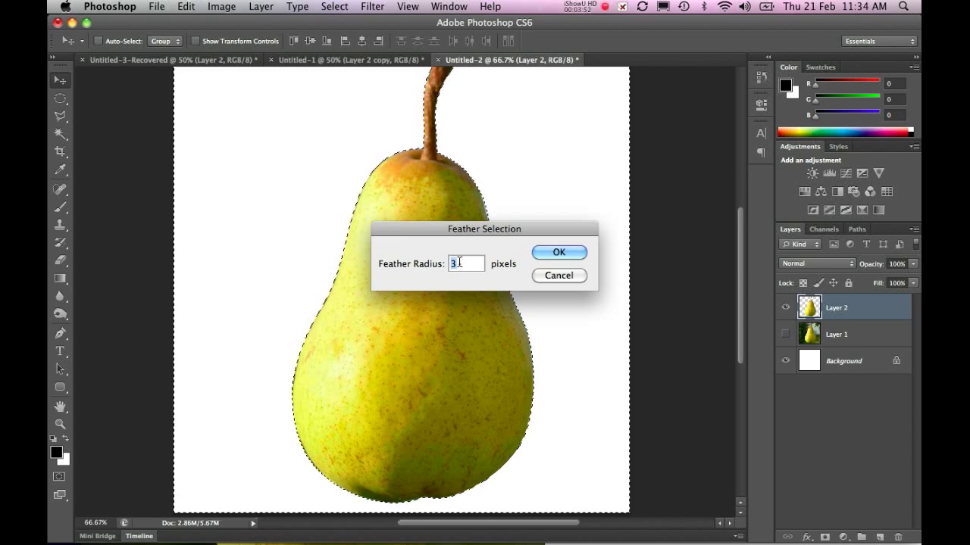
{"action": "key", "text": "Return"}
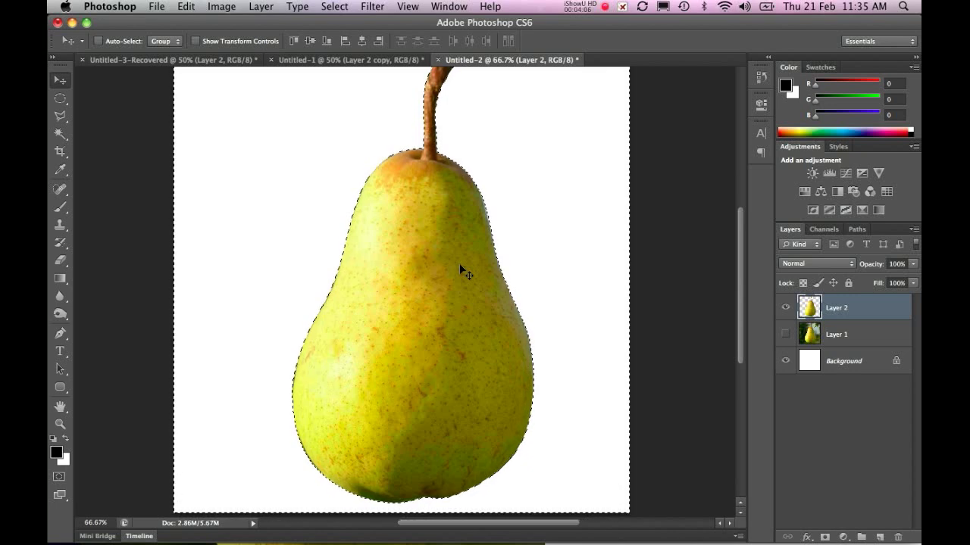
Clear the feathered area around the pear on Layer 2, drop the selection and inspect the pear's edge up close.
{"action": "key", "text": "super+d"}
{"action": "key", "text": "super+shift+d"}
{"action": "key", "text": "super+d"}
{"action": "left_click", "coordinate": [467, 279], "text": "super"}
{"action": "left_click", "coordinate": [471, 279], "text": "super"}
{"action": "left_click", "coordinate": [471, 279], "text": "super"}
{"action": "left_click_drag", "start_coordinate": [468, 277], "coordinate": [331, 321]}
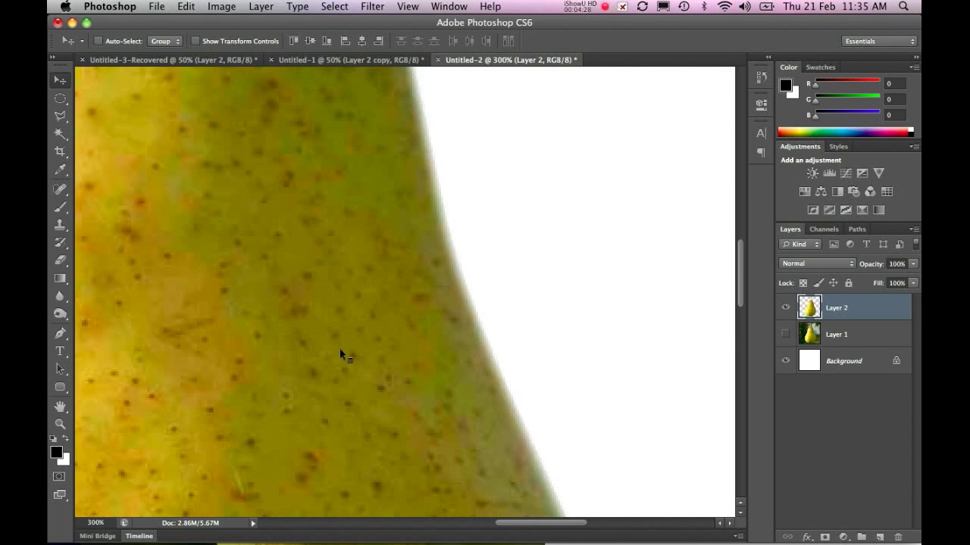
{"action": "left_click", "coordinate": [339, 349], "text": "alt+super"}
{"action": "left_click", "coordinate": [339, 348], "text": "alt+super"}
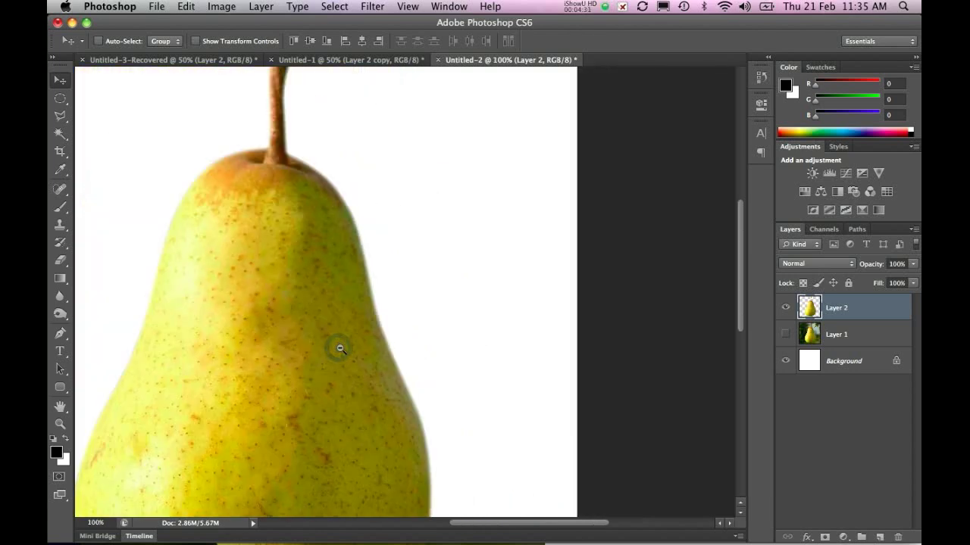
{"action": "left_click", "coordinate": [339, 349], "text": "alt+super"}
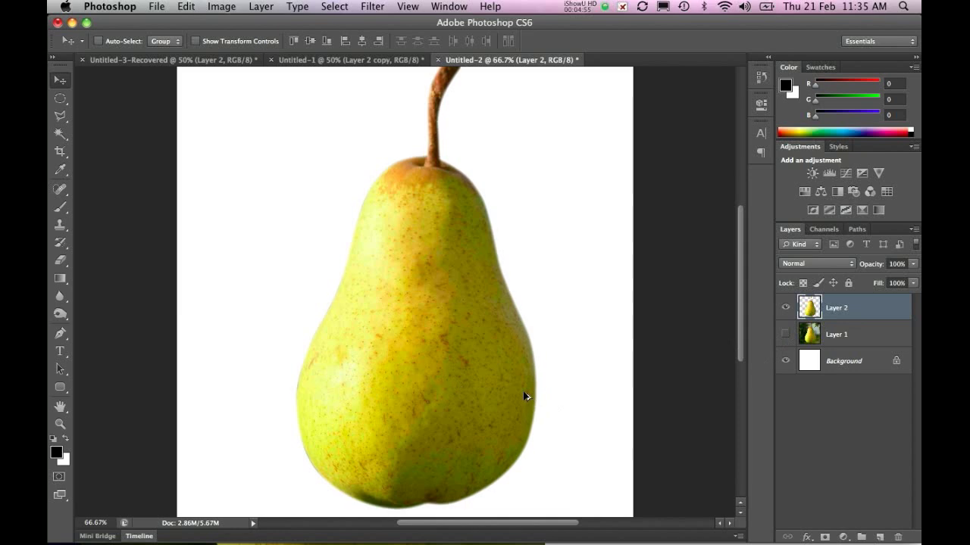
Load the outline of Layer 2 as a selection and preview it in different Refine Edge view modes, including On White.
{"action": "left_click", "coordinate": [810, 309], "text": "super"}
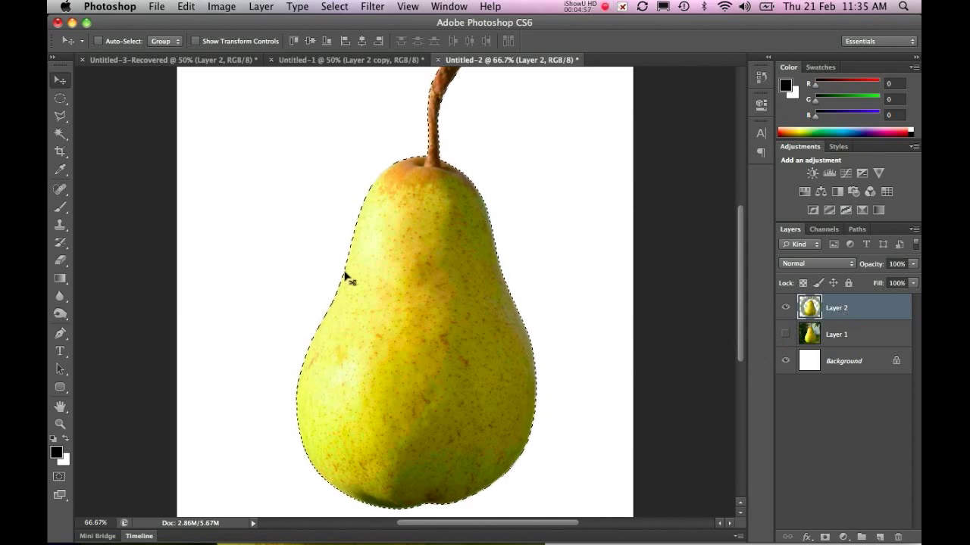
{"action": "left_click", "coordinate": [330, 9]}
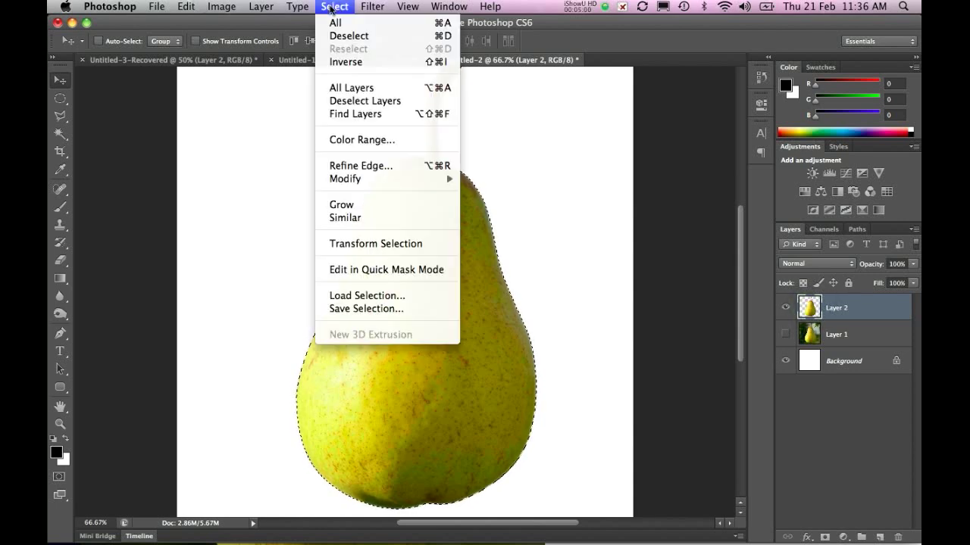
{"action": "left_click", "coordinate": [355, 165]}
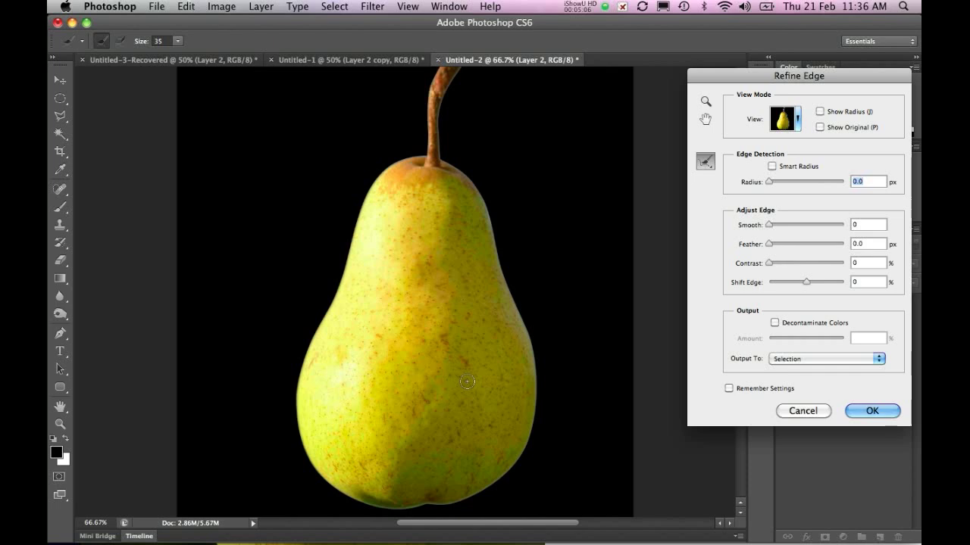
{"action": "left_click", "coordinate": [797, 118]}
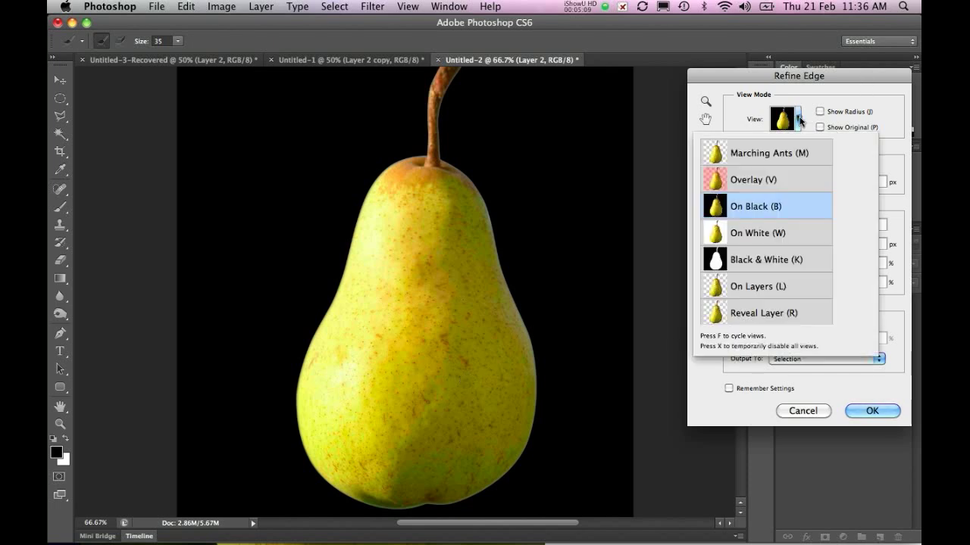
{"action": "left_click", "coordinate": [766, 152]}
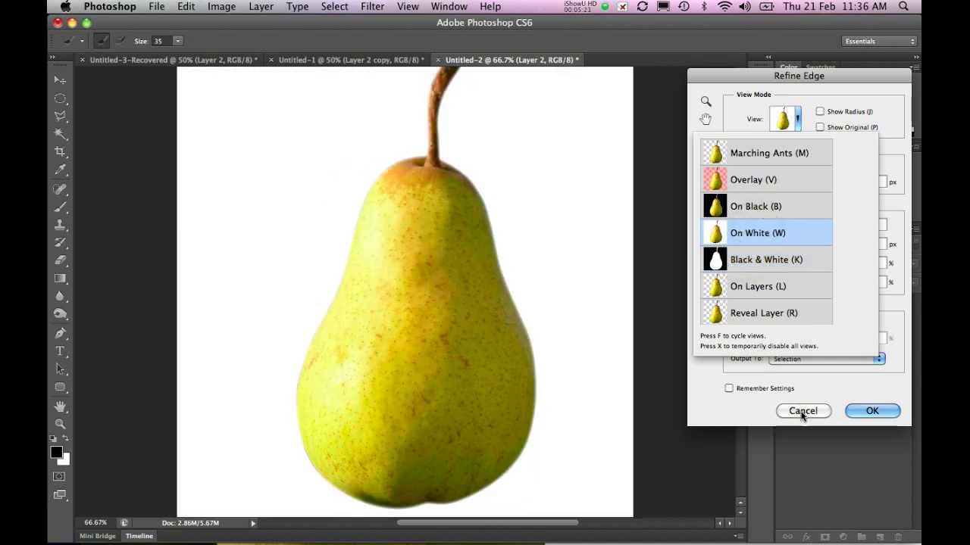
{"action": "left_click", "coordinate": [803, 411]}
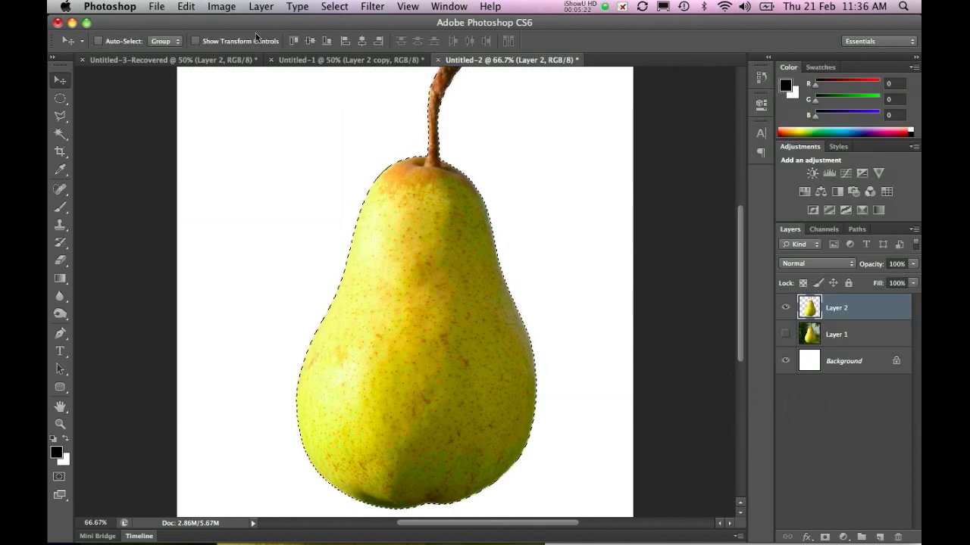
Invert the selection and adjust it in Refine Edge with Smooth 9, Feather 0.7 px and Shift Edge -13%.
{"action": "key", "text": "super+shift+i"}
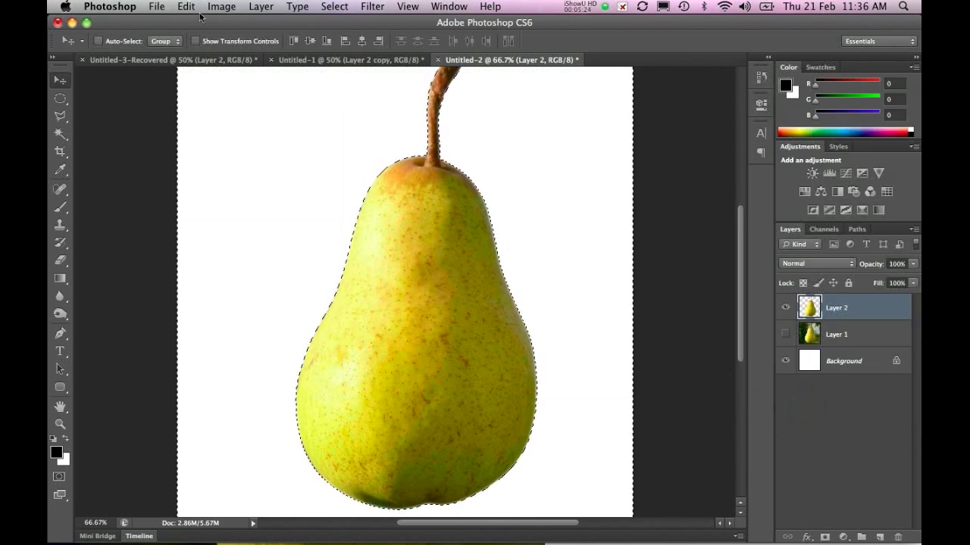
{"action": "left_click", "coordinate": [334, 7]}
{"action": "left_click", "coordinate": [359, 166]}
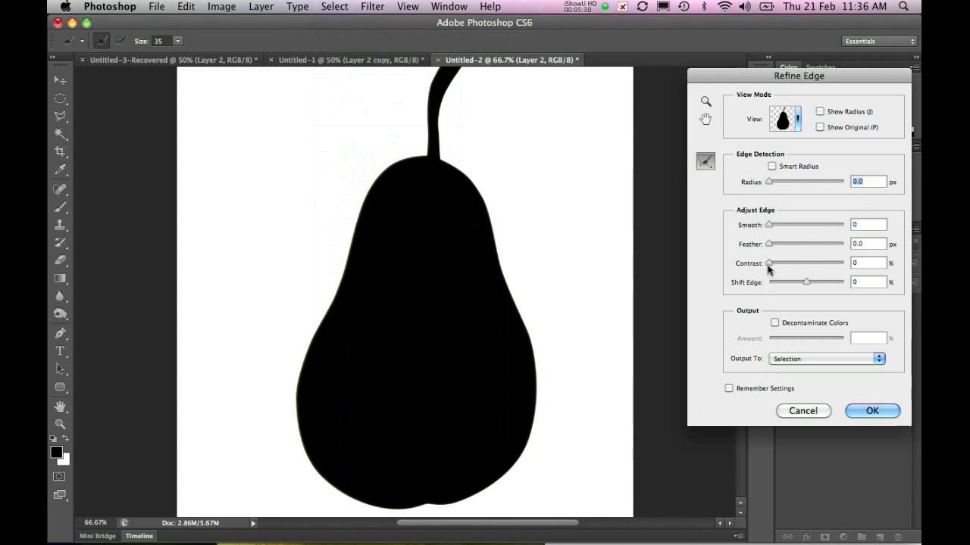
{"action": "left_click_drag", "start_coordinate": [804, 287], "coordinate": [799, 287]}
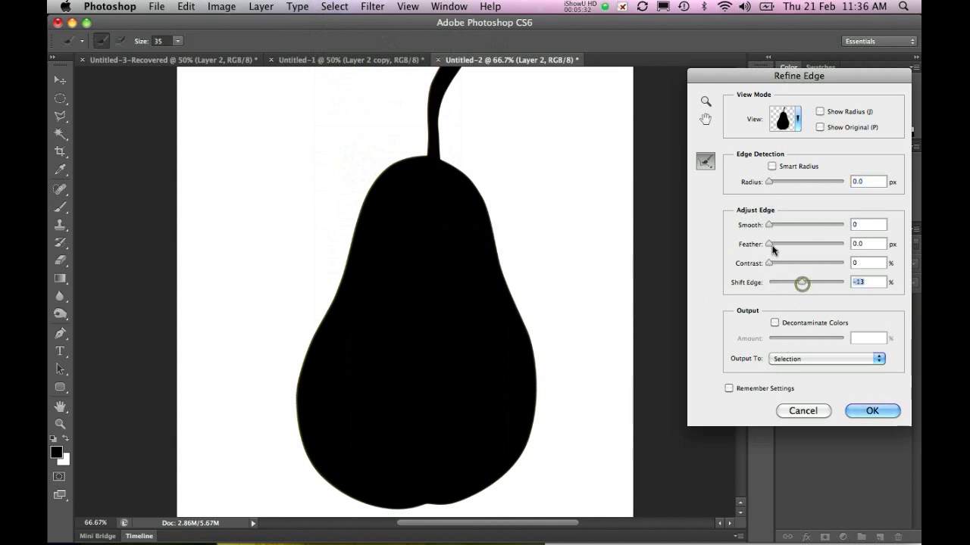
{"action": "left_click_drag", "start_coordinate": [768, 225], "coordinate": [773, 245]}
Output the refined inverted selection to a new layer.
{"action": "left_click", "coordinate": [803, 360]}
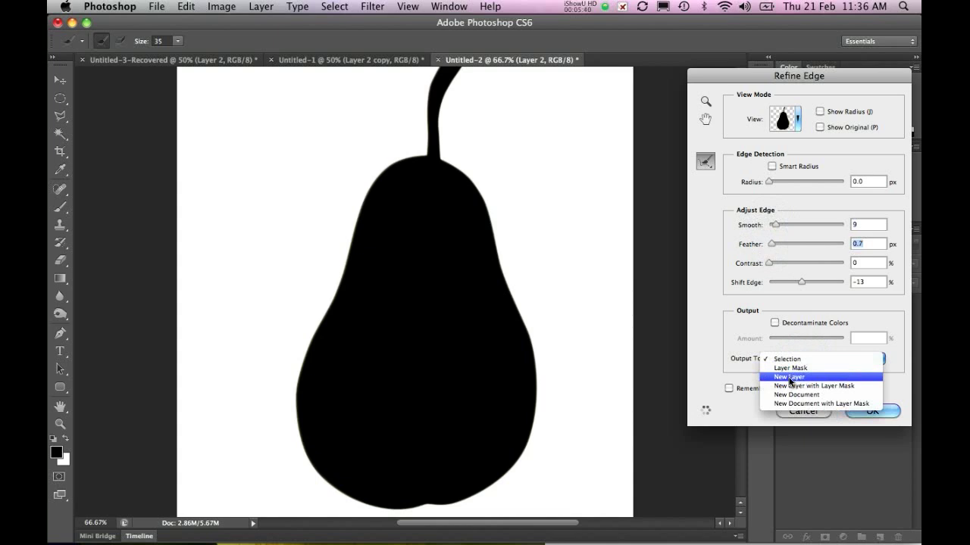
{"action": "left_click", "coordinate": [790, 377]}
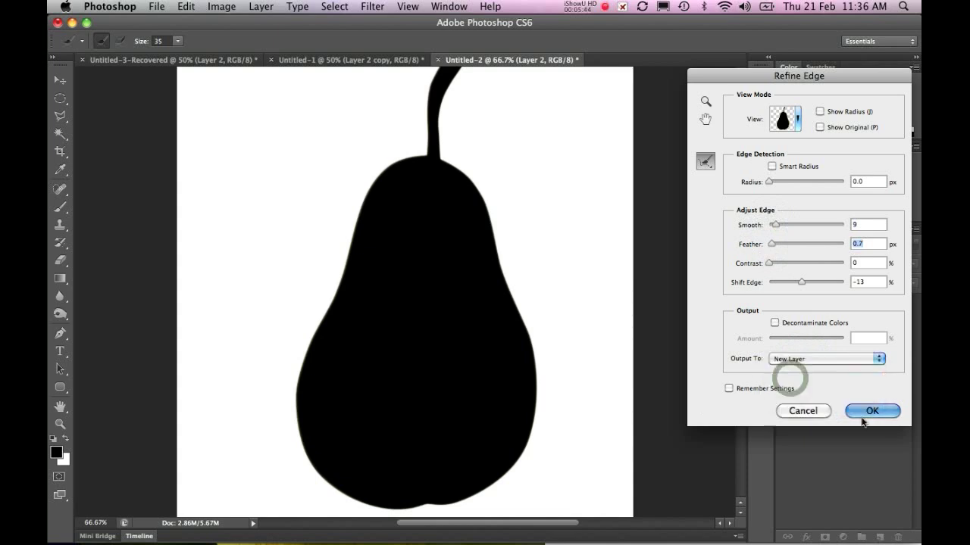
{"action": "left_click", "coordinate": [862, 416]}
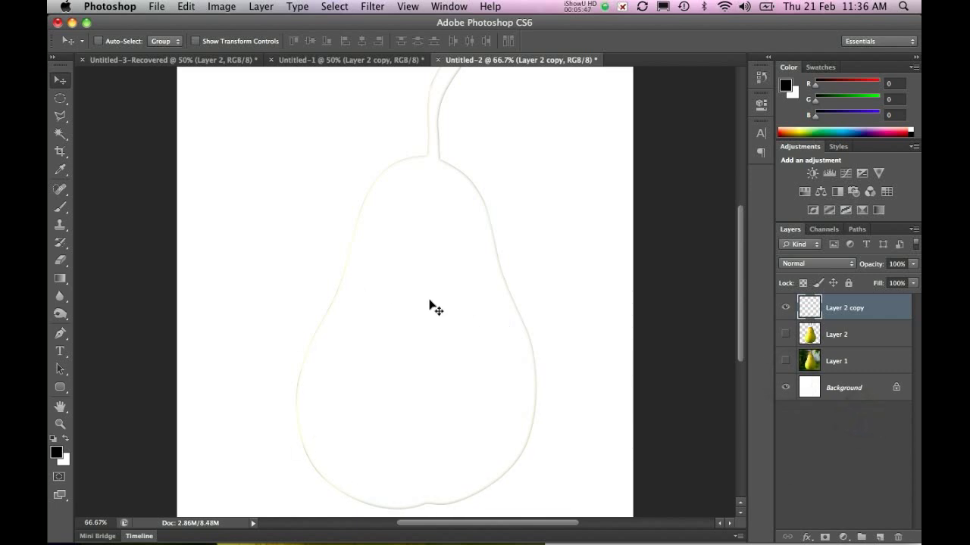
Show Layer 2 instead of Layer 2 copy and load the outline of Layer 2 as a selection.
{"action": "left_click", "coordinate": [785, 308]}
{"action": "left_click", "coordinate": [786, 334]}
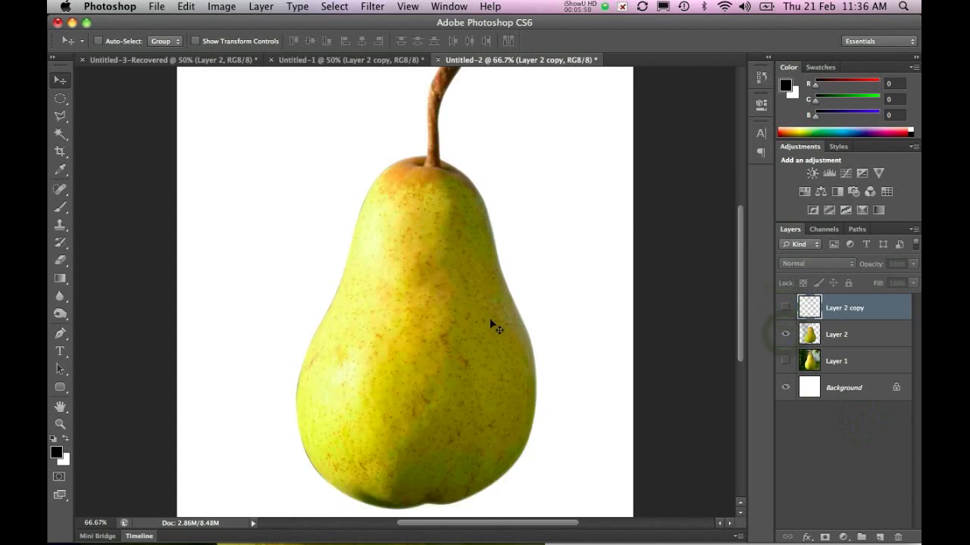
{"action": "left_click", "coordinate": [806, 336], "text": "super"}
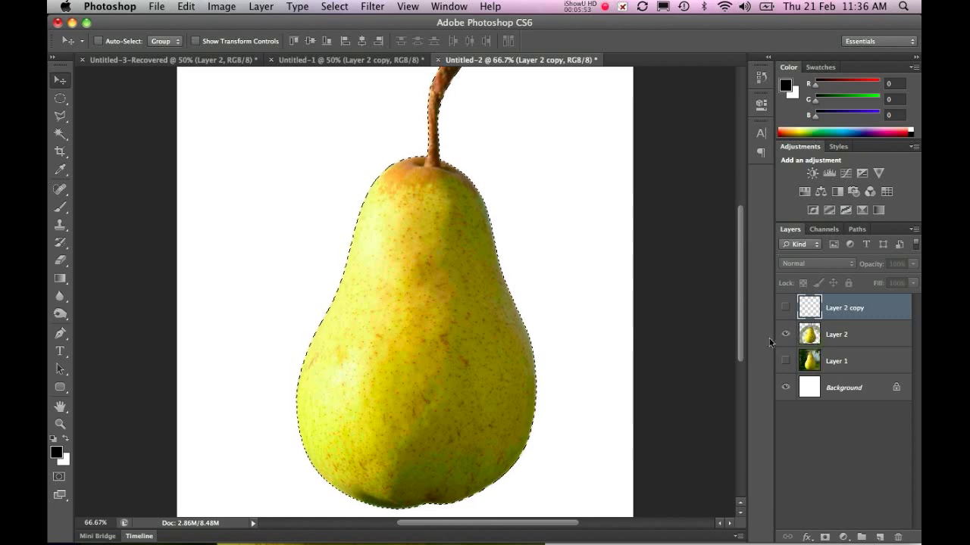
Refine the pear selection's edge with Smooth 11, Feather 2.4 px and Shift Edge +7%, and output it to a new layer.
{"action": "left_click", "coordinate": [340, 8]}
{"action": "left_click", "coordinate": [359, 167]}
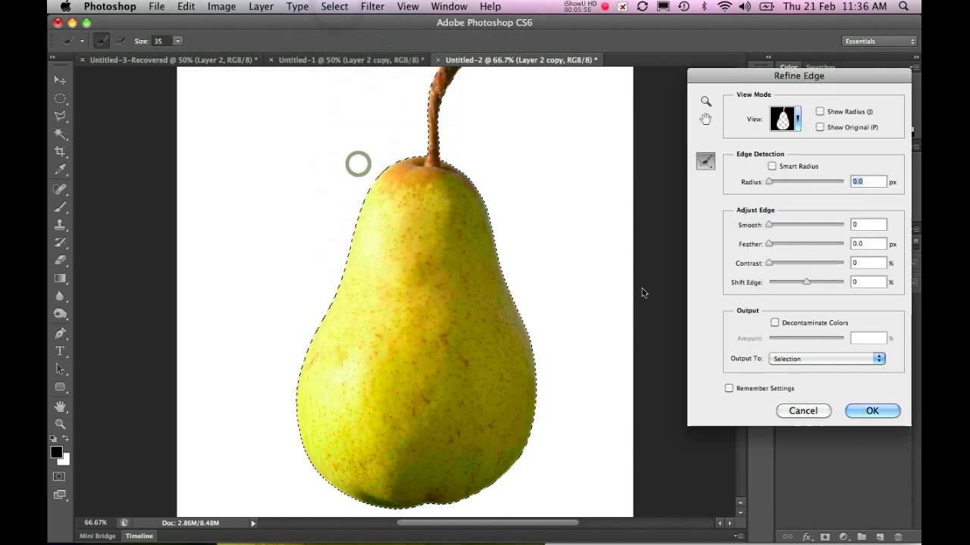
{"action": "left_click_drag", "start_coordinate": [805, 282], "coordinate": [809, 282]}
{"action": "left_click_drag", "start_coordinate": [773, 244], "coordinate": [776, 225]}
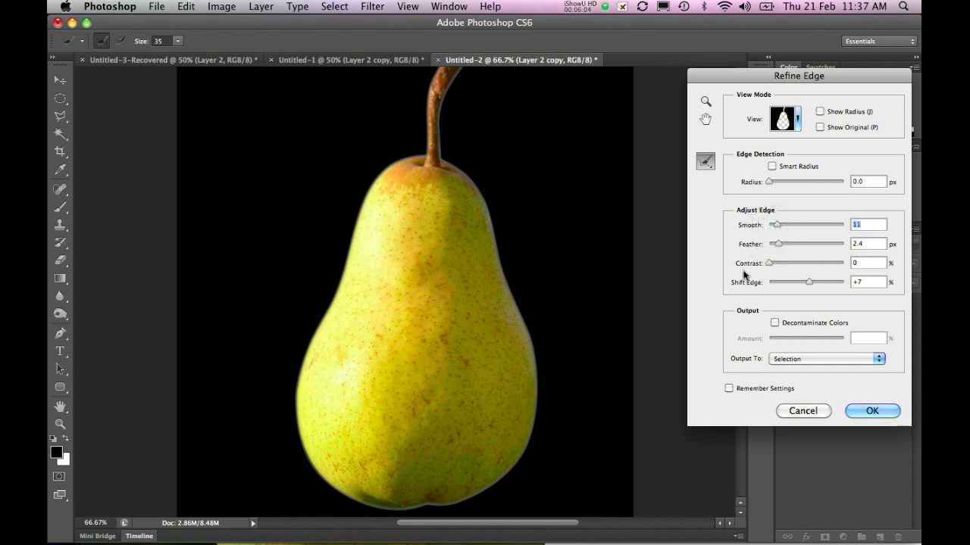
{"action": "left_click", "coordinate": [786, 363]}
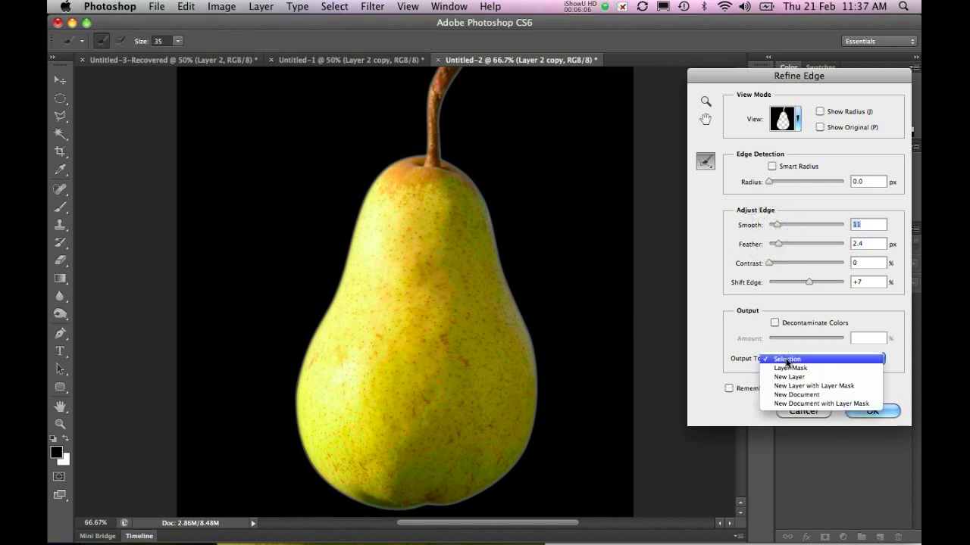
{"action": "left_click", "coordinate": [791, 374]}
{"action": "left_click", "coordinate": [870, 410]}
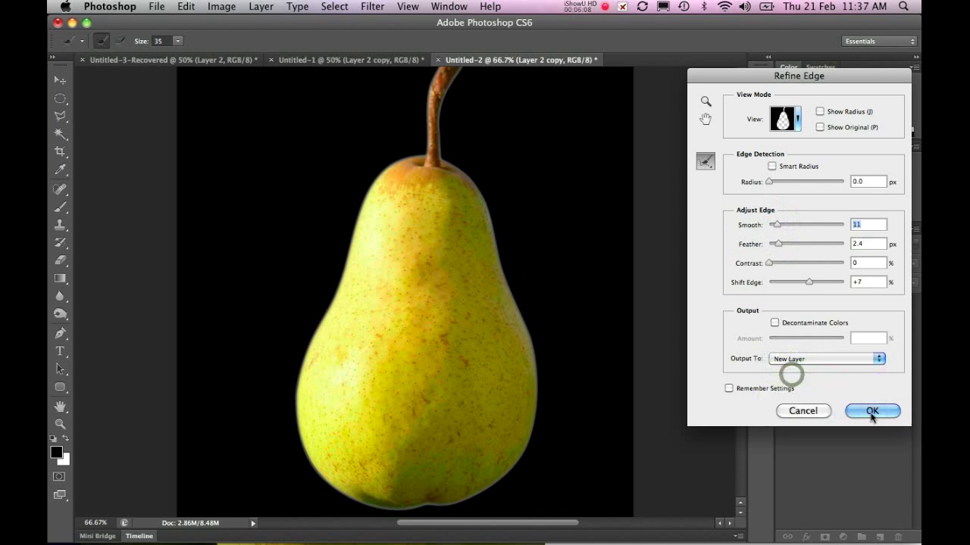